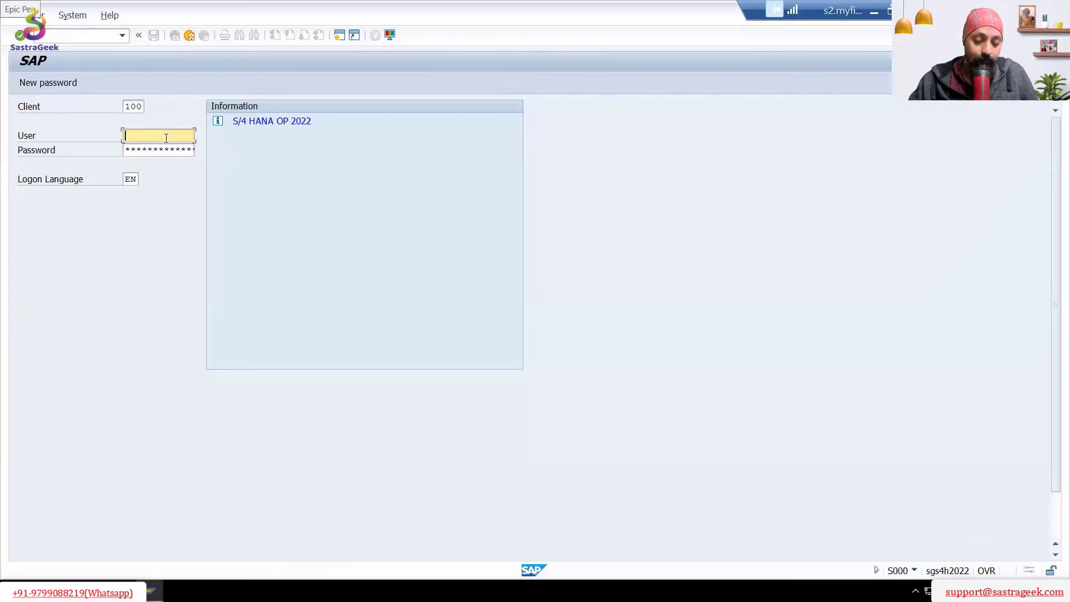
Enter the user name and password and log on, landing on the MD04 screen
type("parminder")
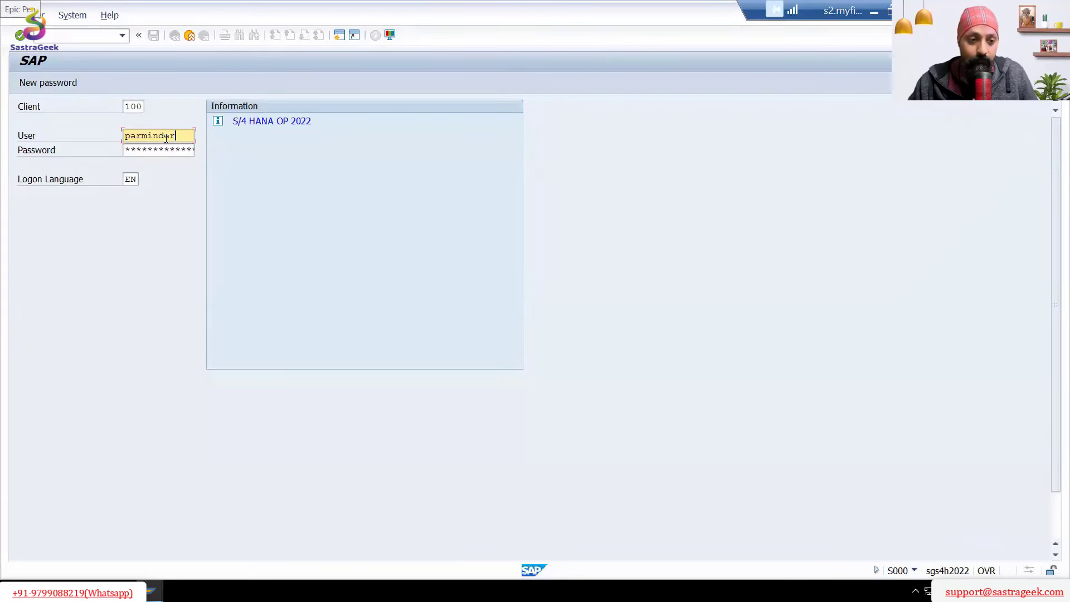
key("Tab")
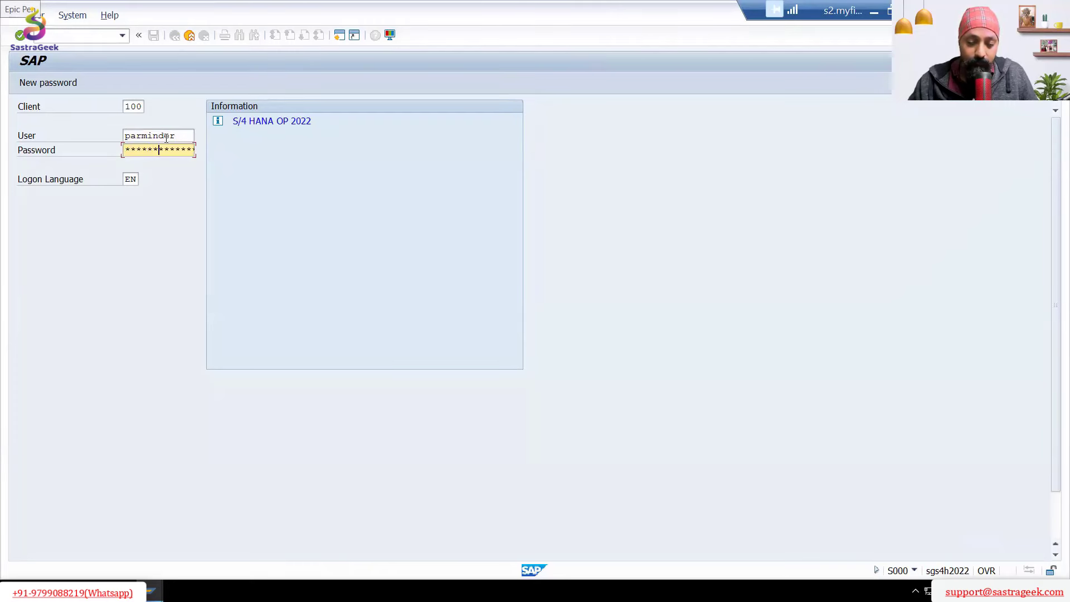
key("Return")
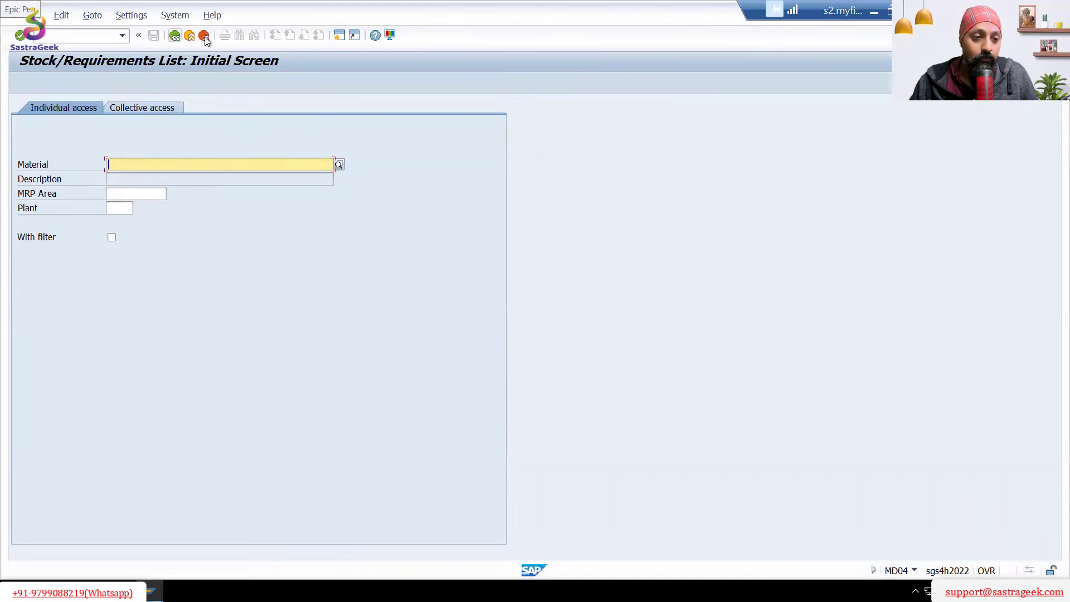
Go back to SAP Easy Access and run SPRO to open the SAP Reference IMG
left_click(175, 36)
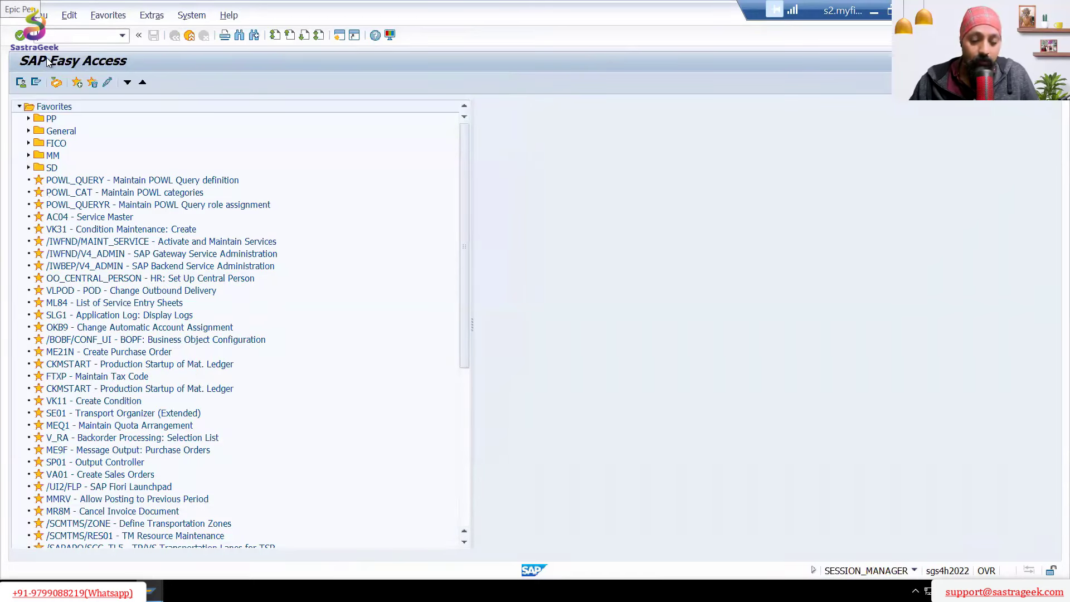
type("spro")
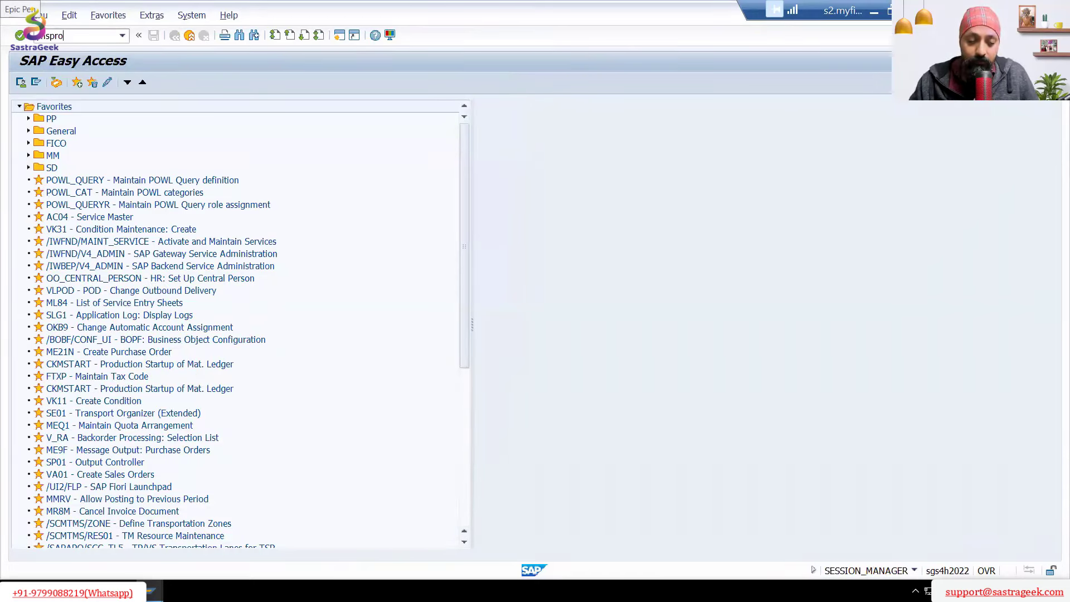
key("Return")
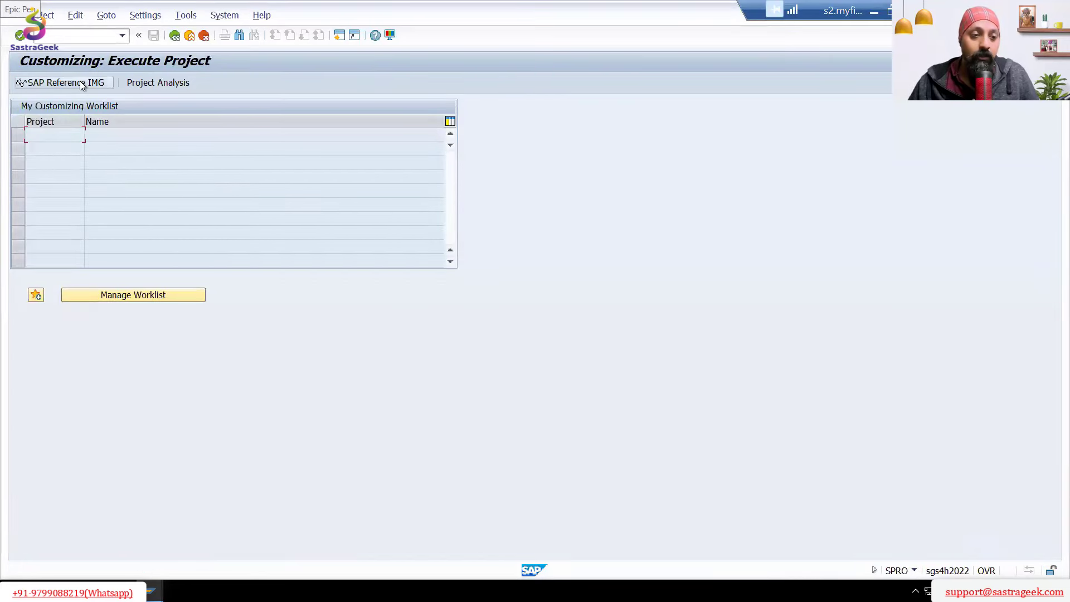
left_click(79, 83)
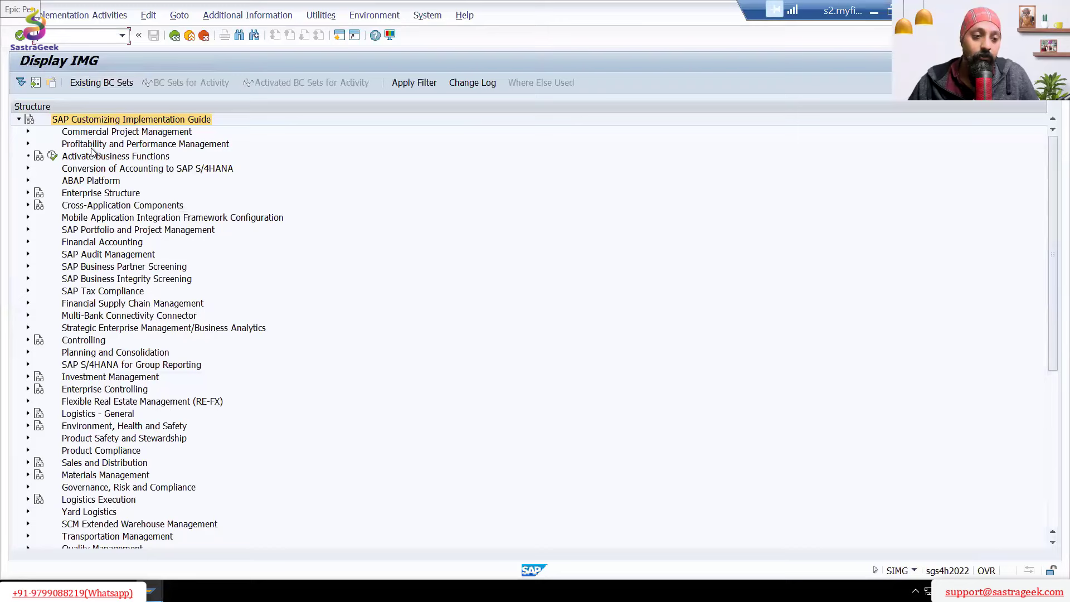
Expand and collapse the Enterprise Structure Sales and Distribution definitions
left_click(28, 193)
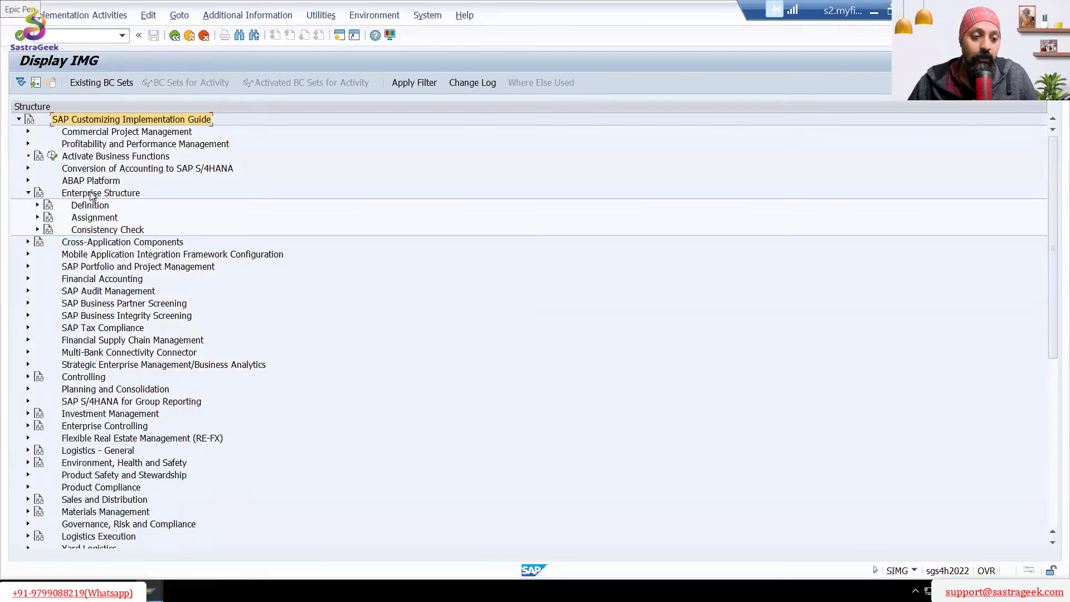
left_click(37, 205)
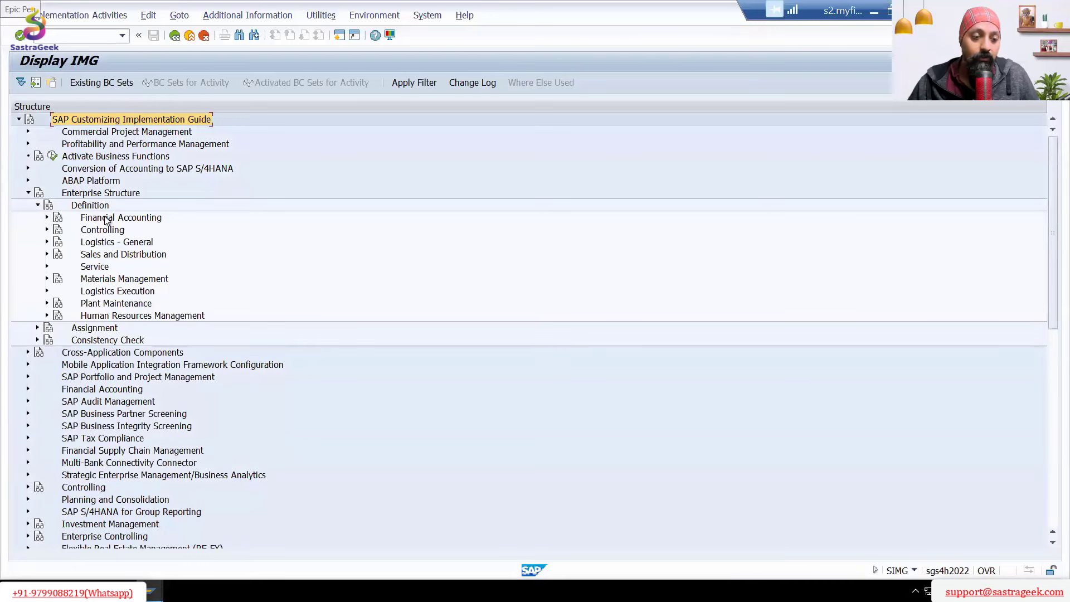
left_click(106, 256)
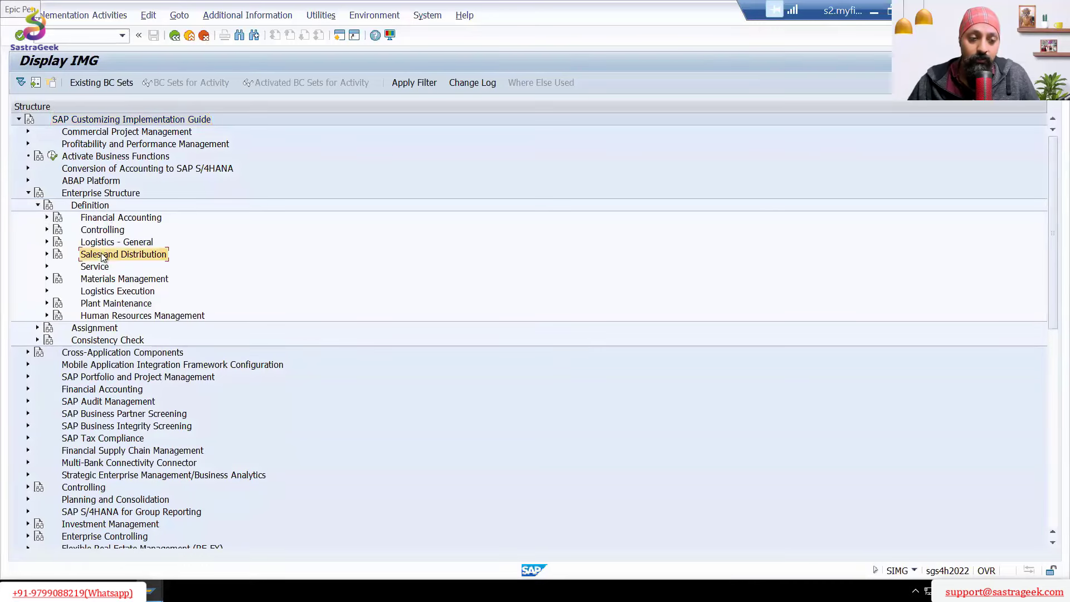
left_click(48, 255)
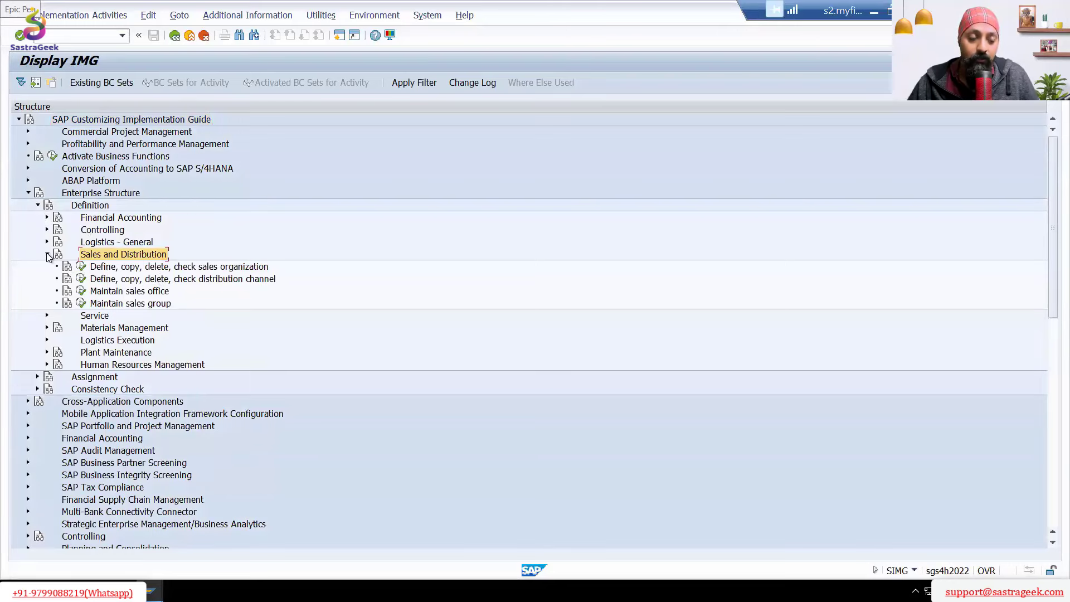
left_click(47, 255)
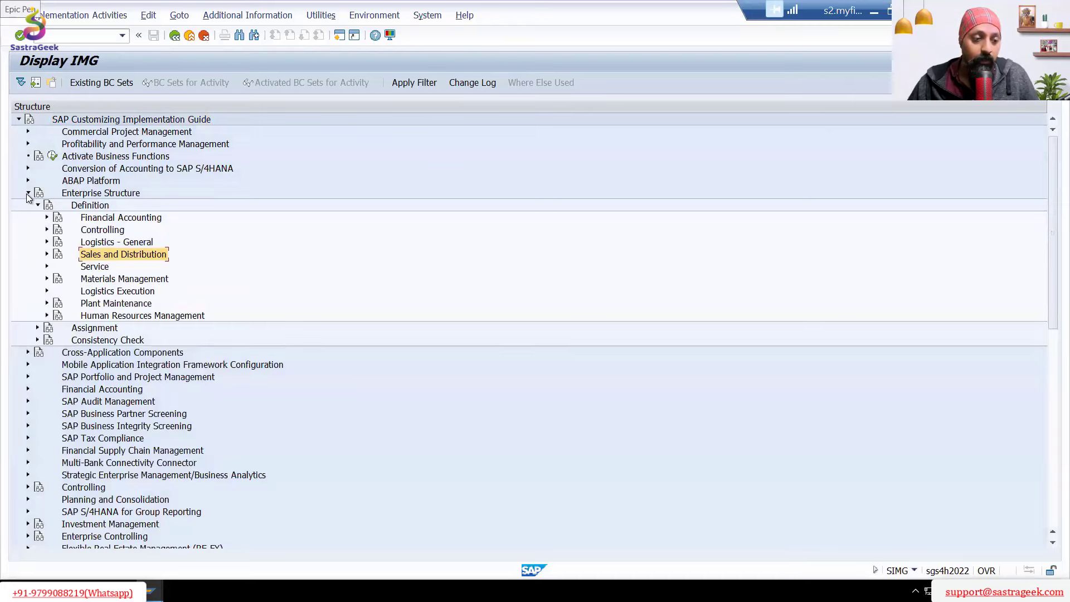
left_click(25, 193)
Browse the IMG areas Customer Service, Production and Materials Management
scroll(96, 316, "down", 5)
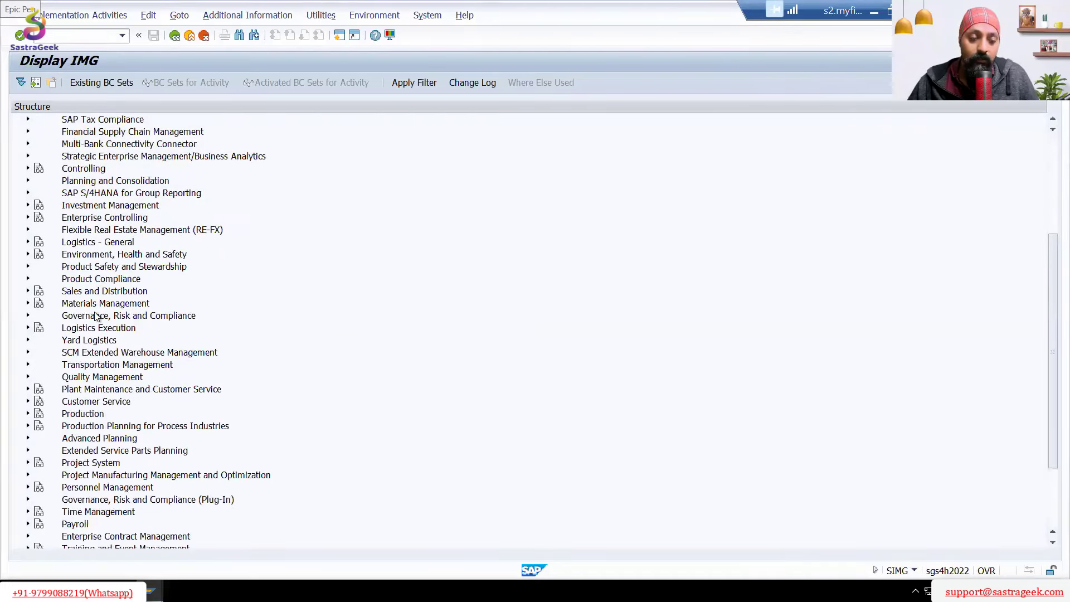
scroll(96, 316, "down", 3)
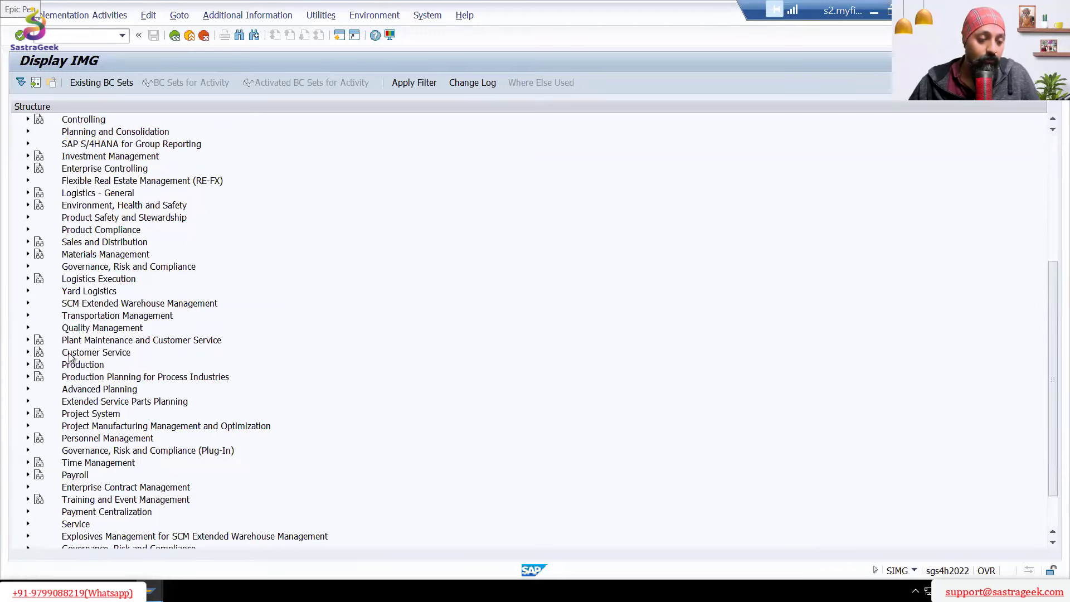
left_click(69, 355)
left_click(69, 365)
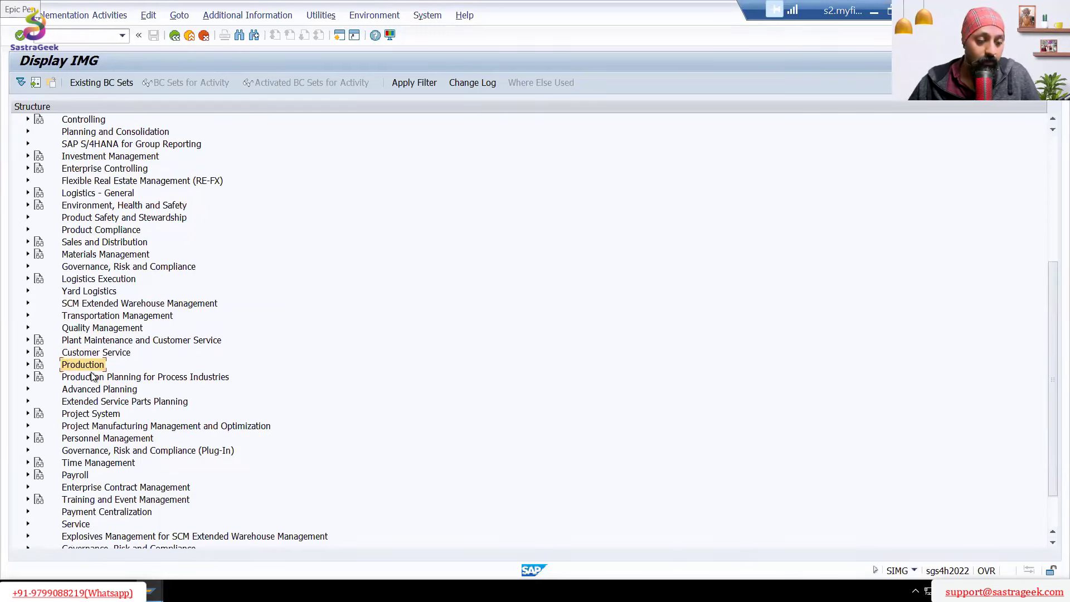
scroll(92, 377, "up", 1)
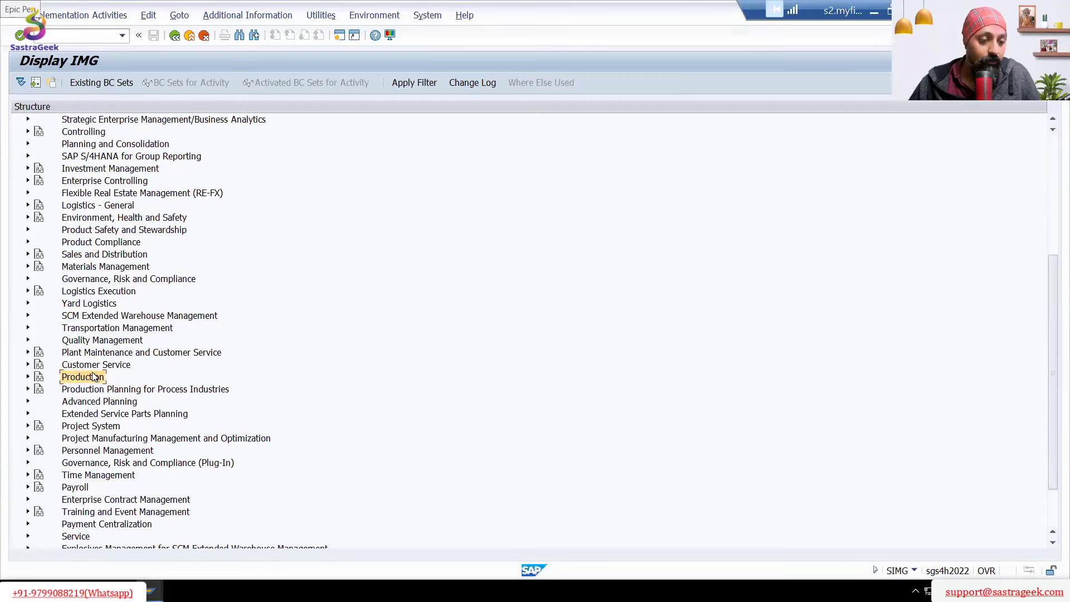
left_click(100, 270)
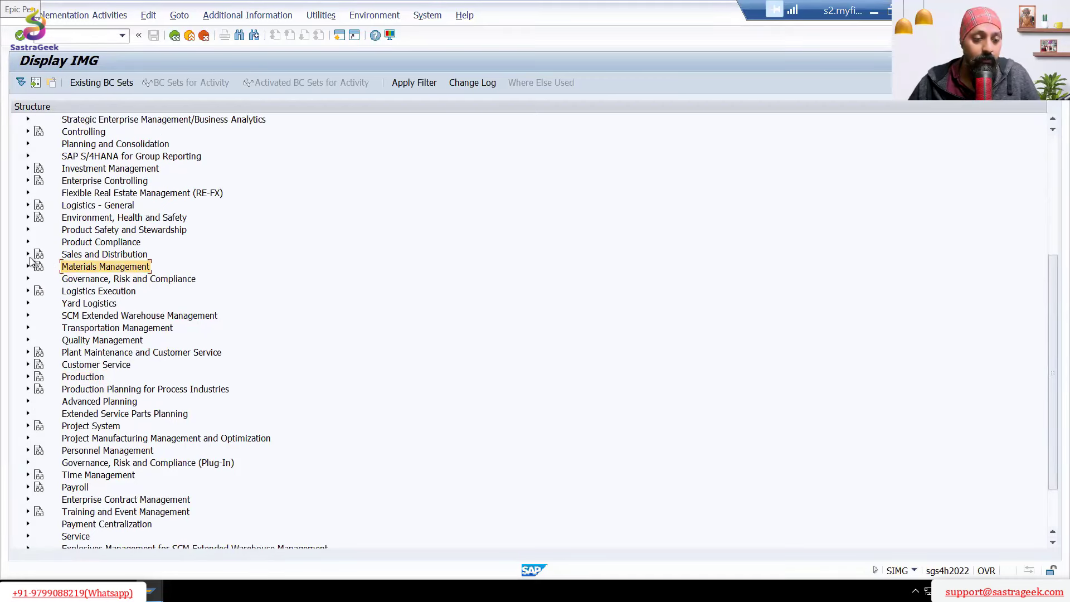
Run Define Sales Document Types under Sales and Distribution > Sales > Sales Documents > Sales Document Header
left_click(27, 254)
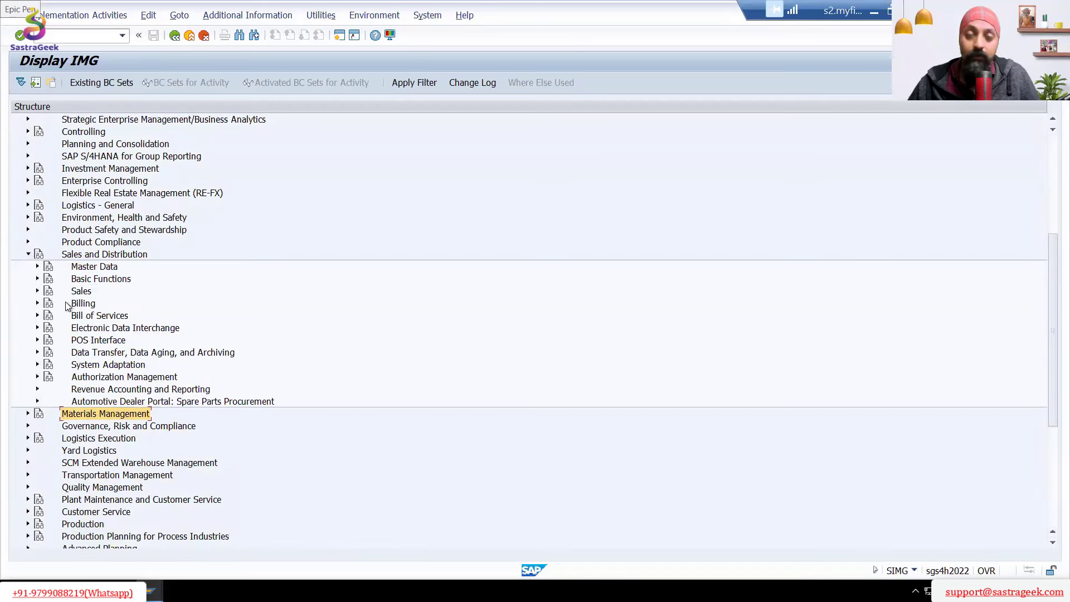
left_click(37, 291)
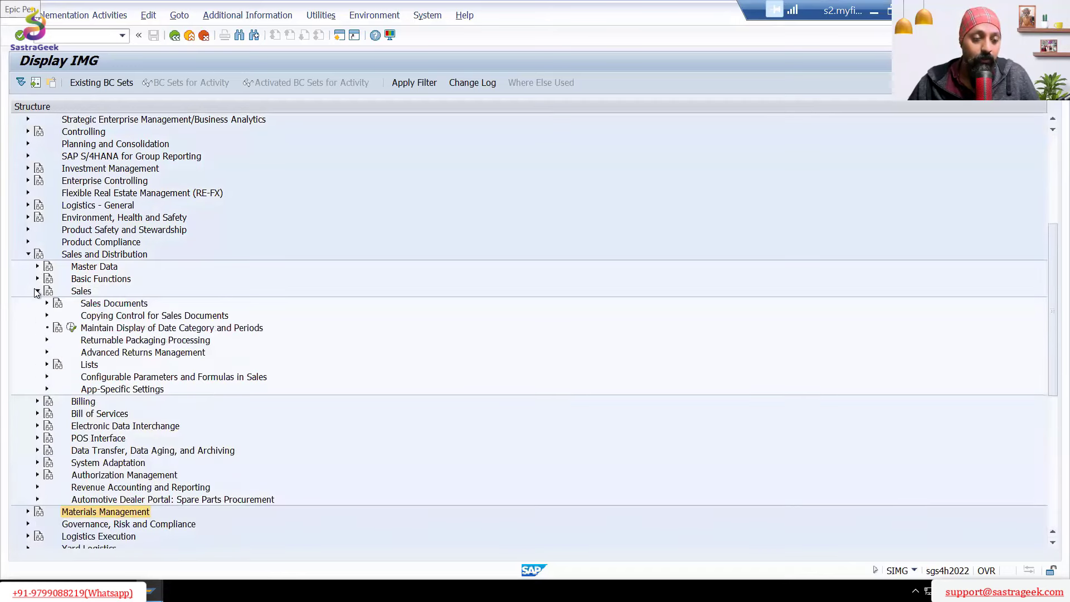
left_click(48, 303)
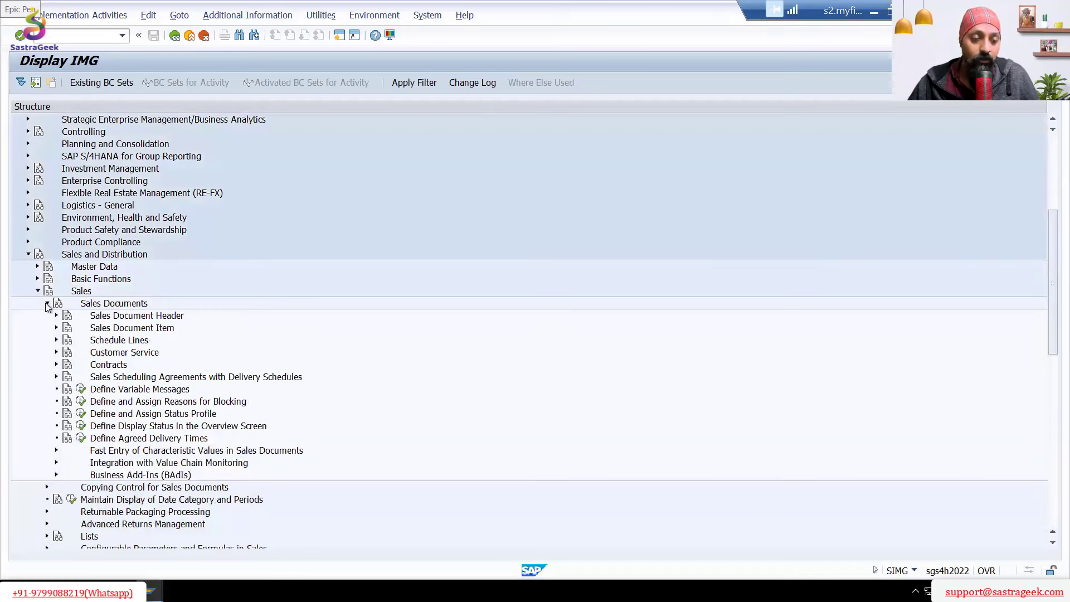
left_click(56, 315)
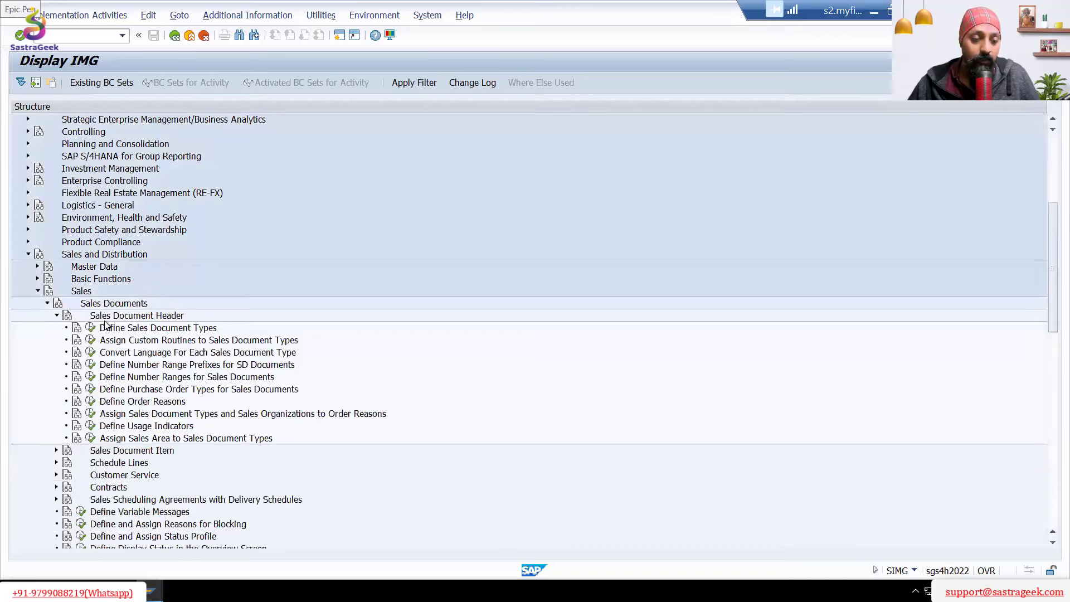
left_click(91, 329)
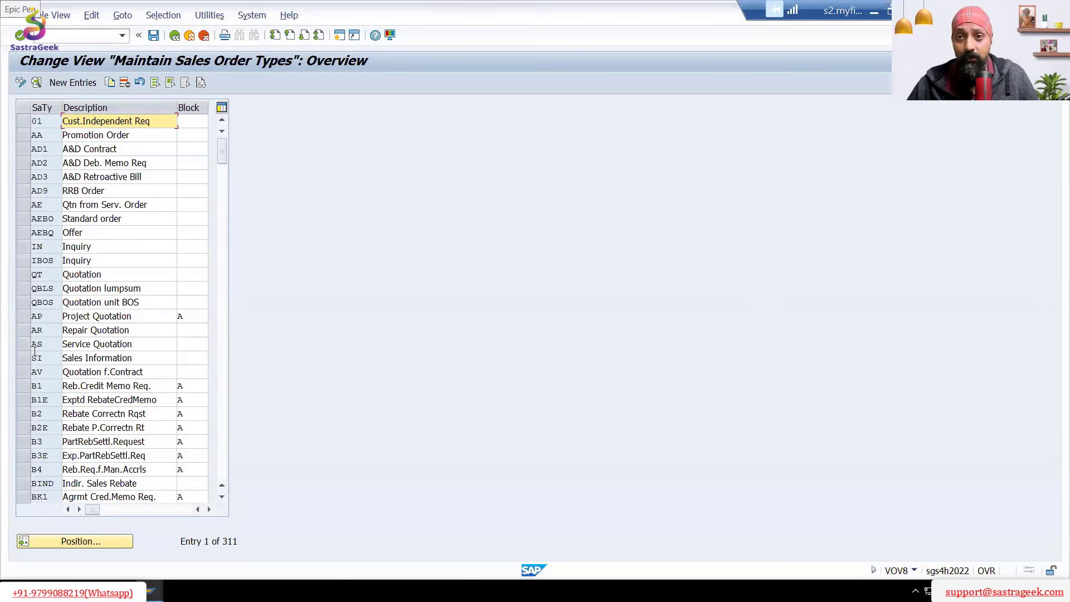
Correct the mistyped 'ova' and run /nva01 from the command field
left_click(68, 34)
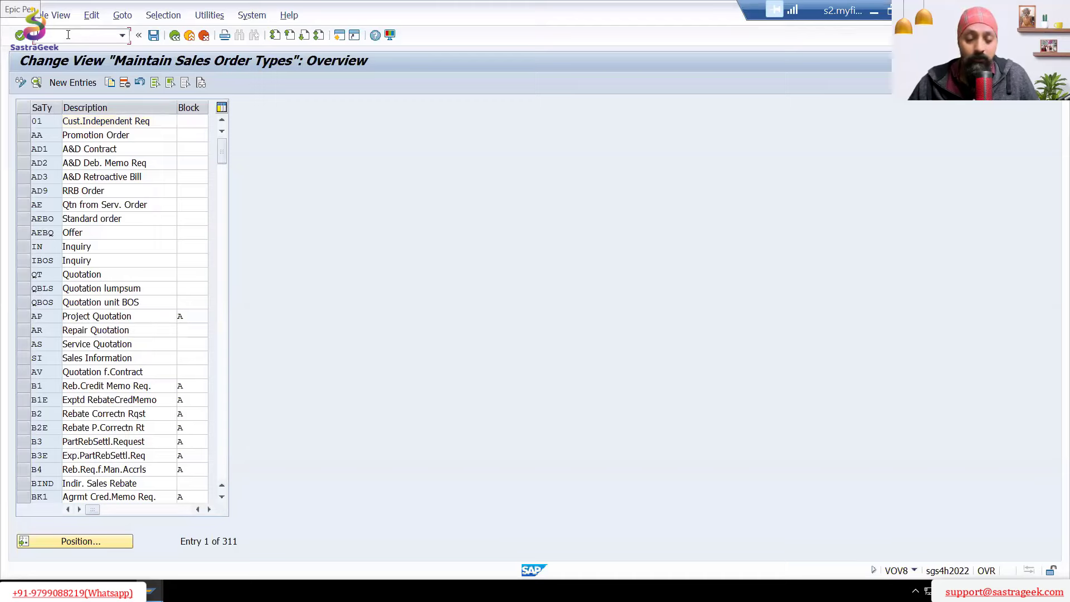
type("ova")
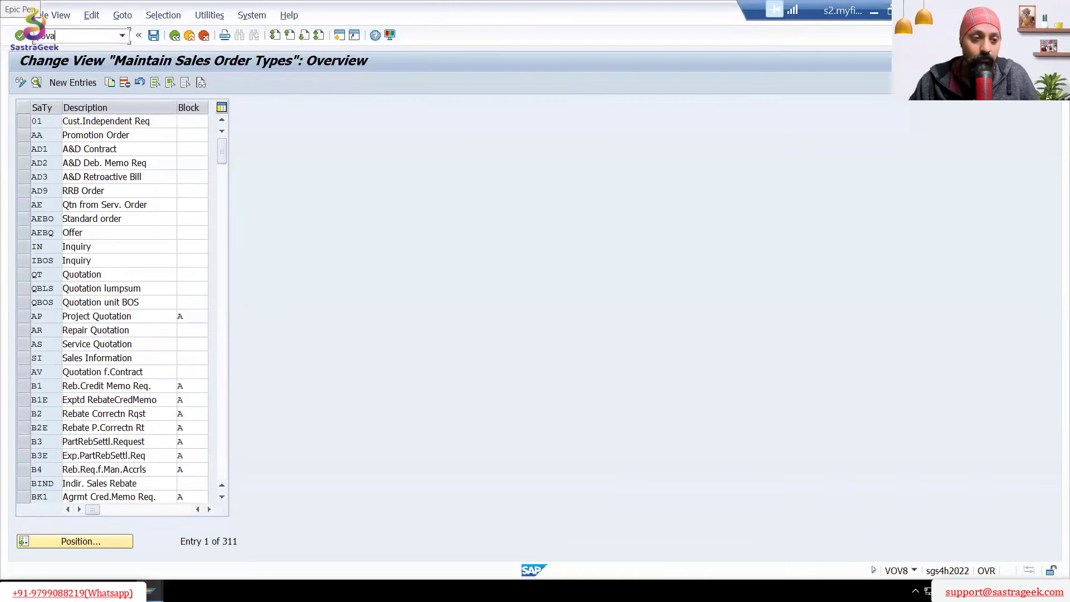
key("BackSpace")
key("BackSpace")
key("BackSpace")
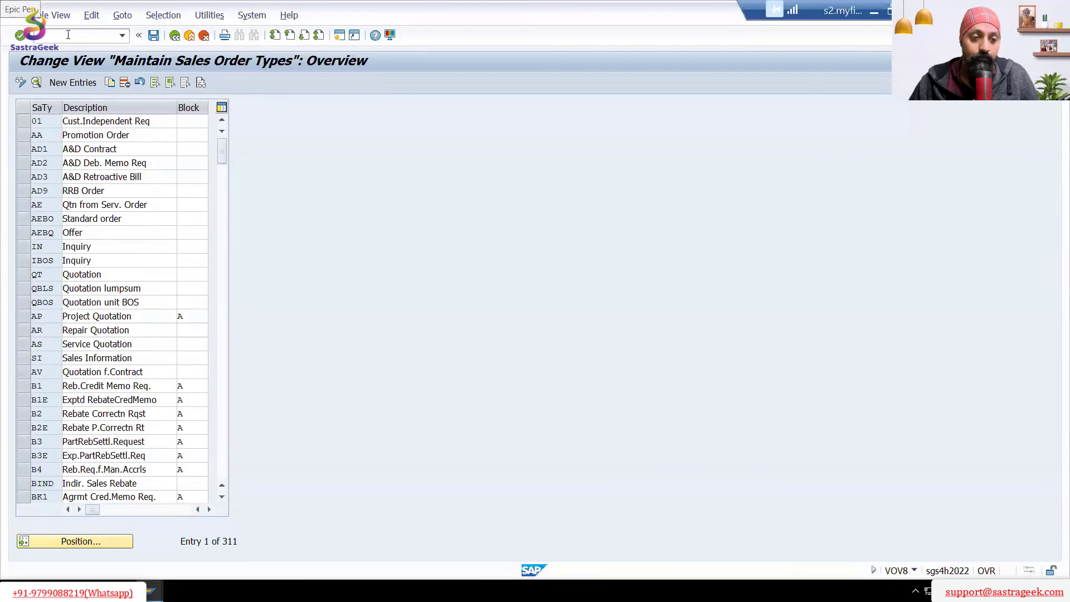
type("/nva01")
key("Return")
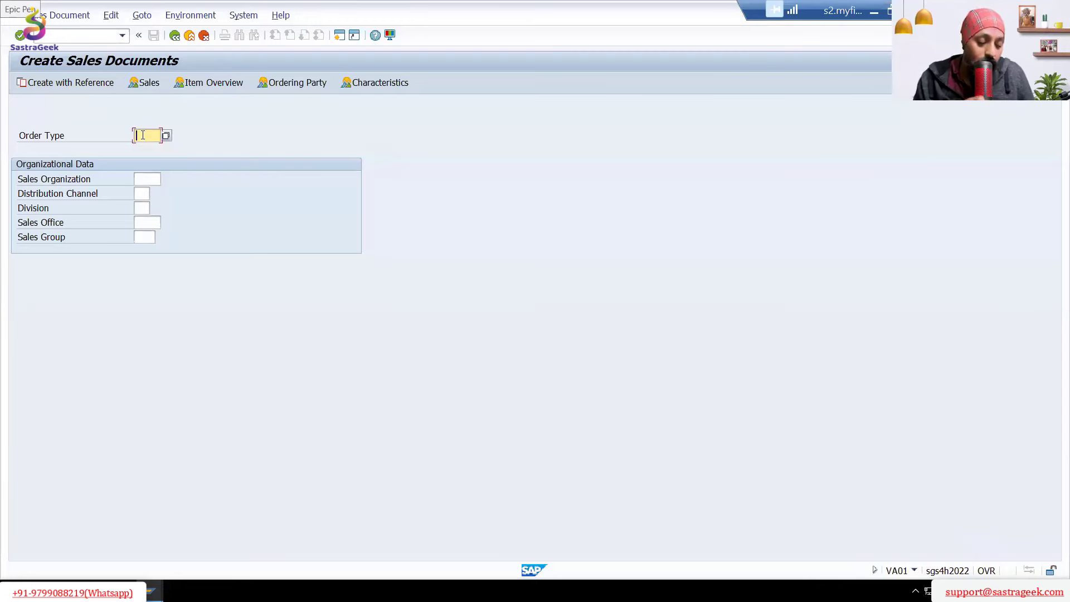
Back in VOV8, position the list on order type OR and open its details
key("alt+Tab")
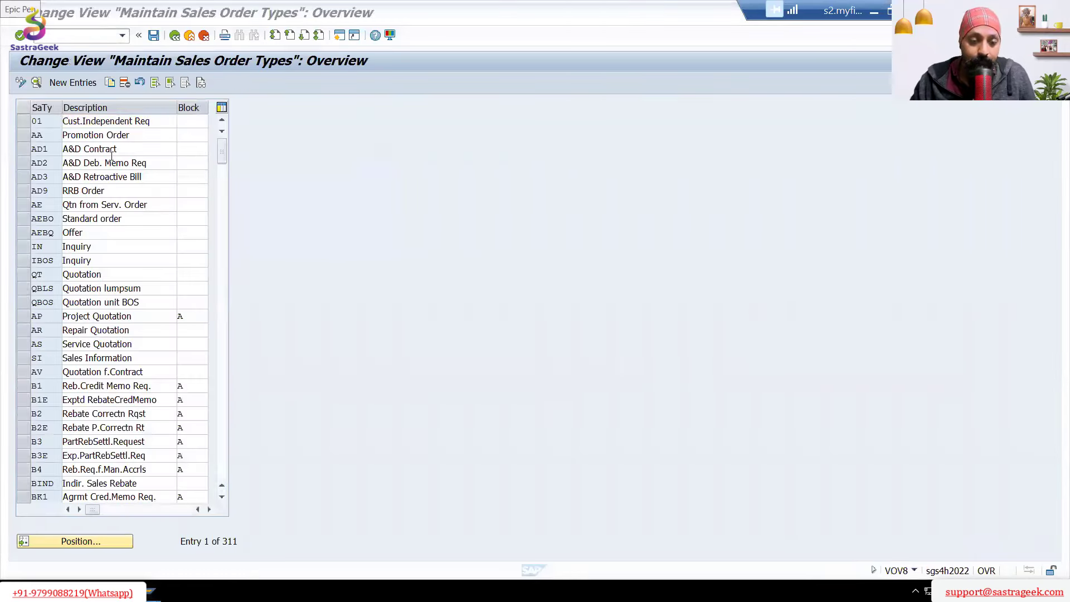
left_click(79, 541)
type("OR")
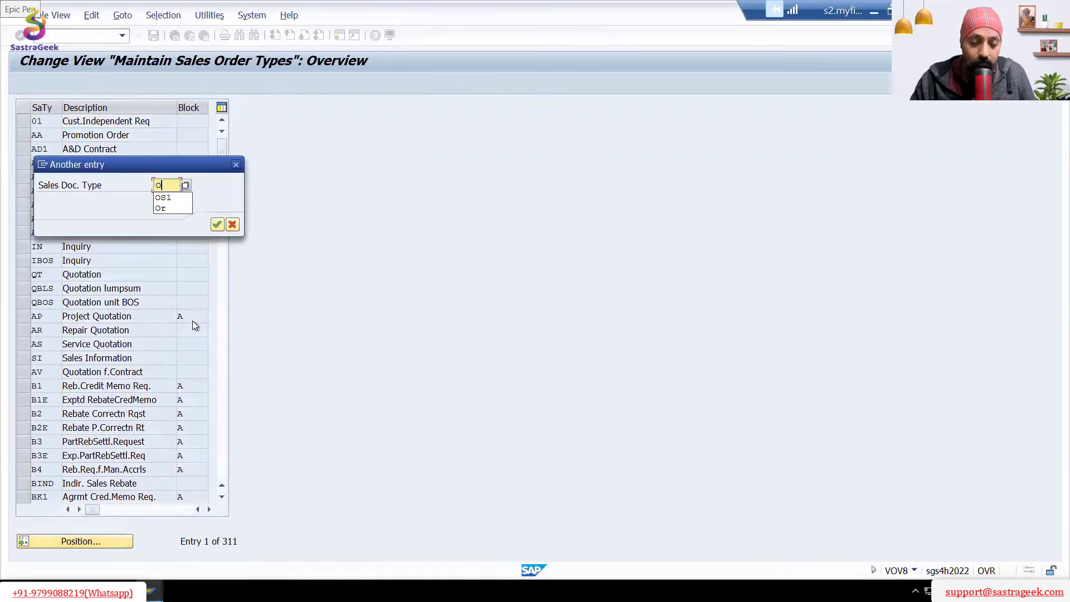
key("Return")
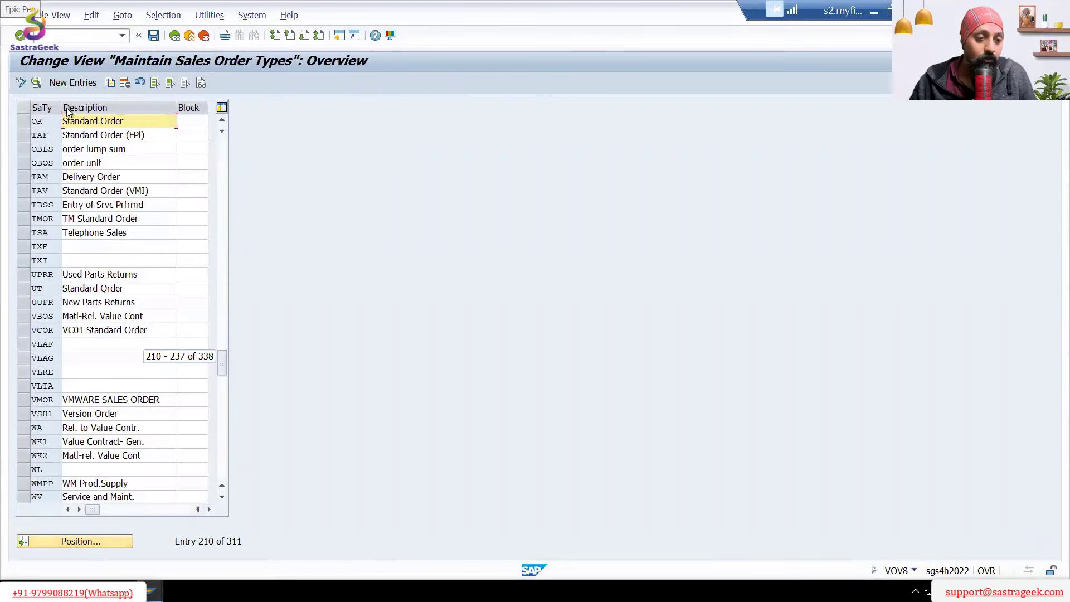
double_click(39, 124)
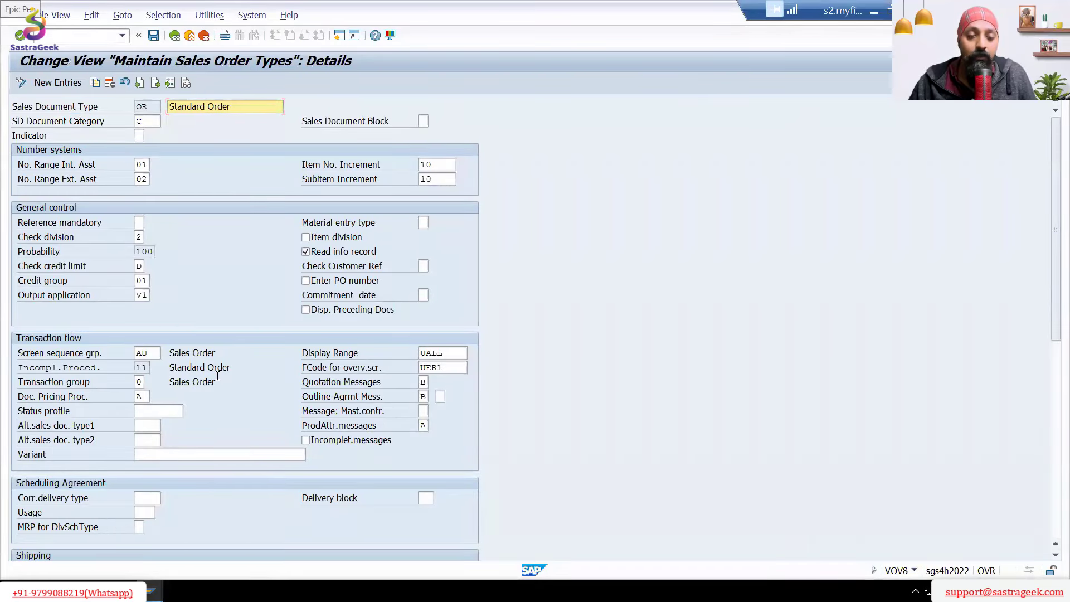
Scroll through the OR Standard Order detail settings to review them
scroll(214, 373, "down", 5)
scroll(218, 376, "down", 3)
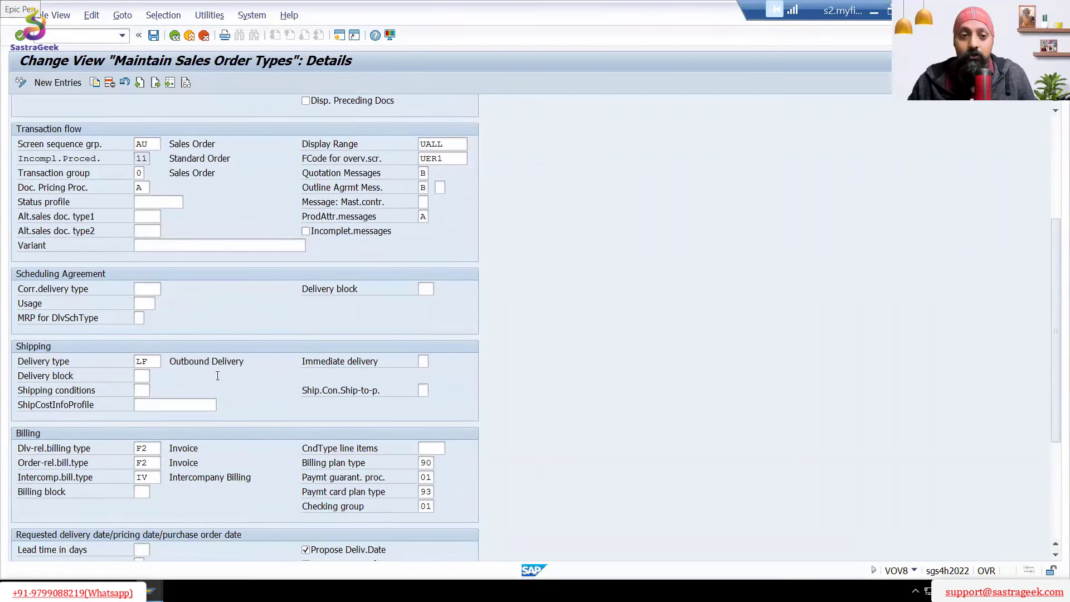
scroll(217, 376, "up", 5)
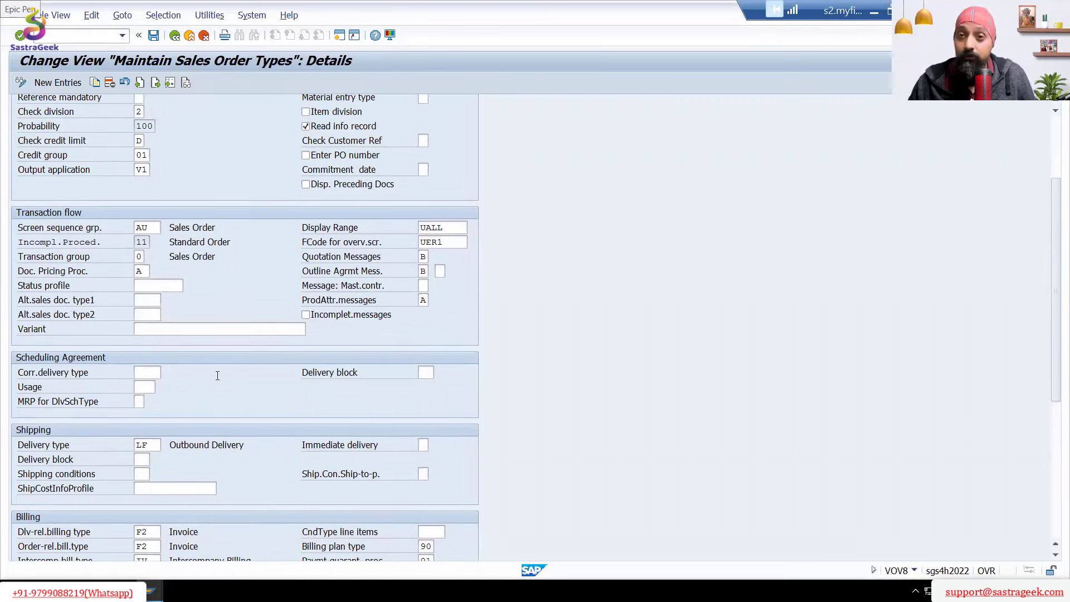
scroll(218, 376, "up", 1)
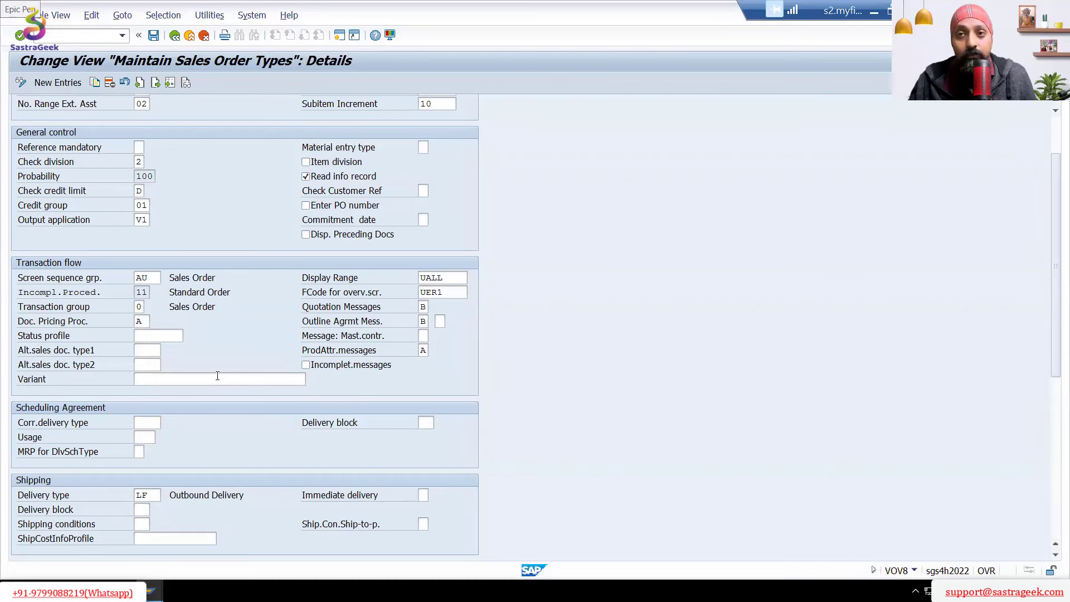
Switch to the VA01 window, then minimize SAP to show the SAP Overview mind map
key("alt+Tab")
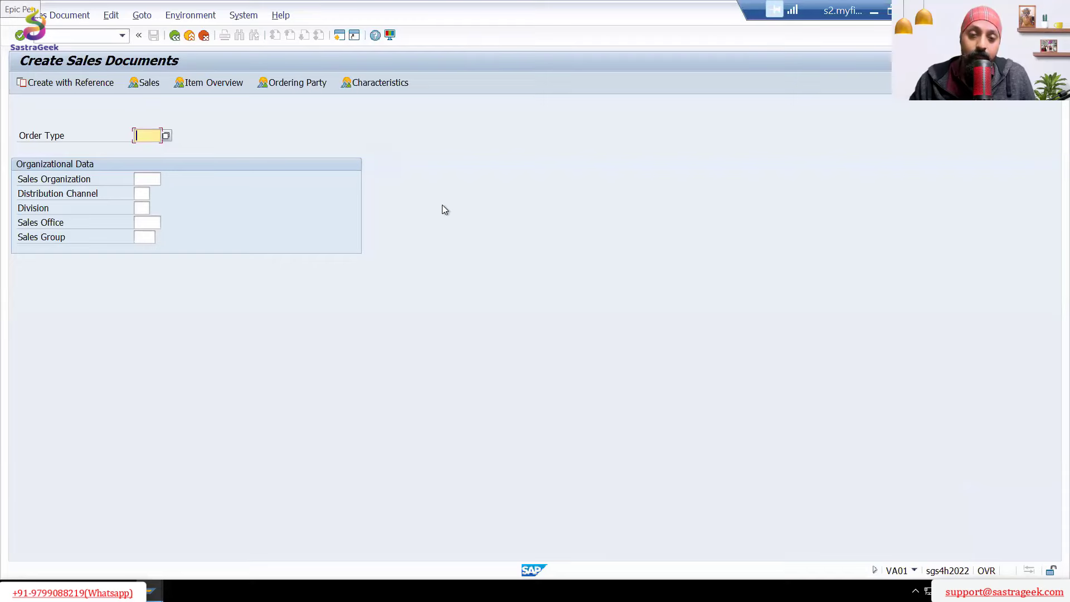
left_click(873, 11)
scroll(500, 190, "up", 4)
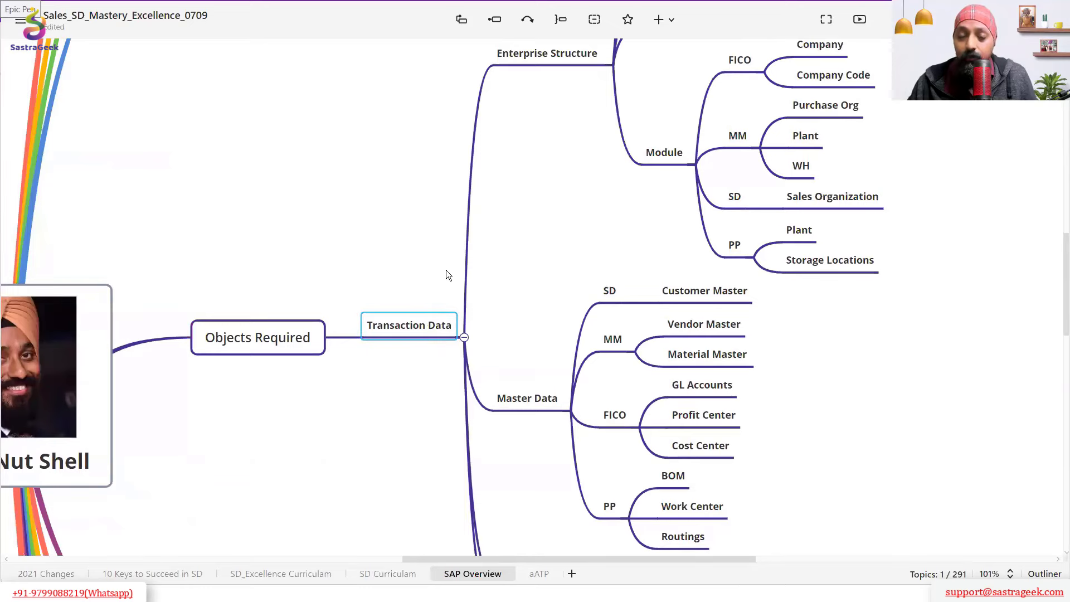
left_click(544, 49)
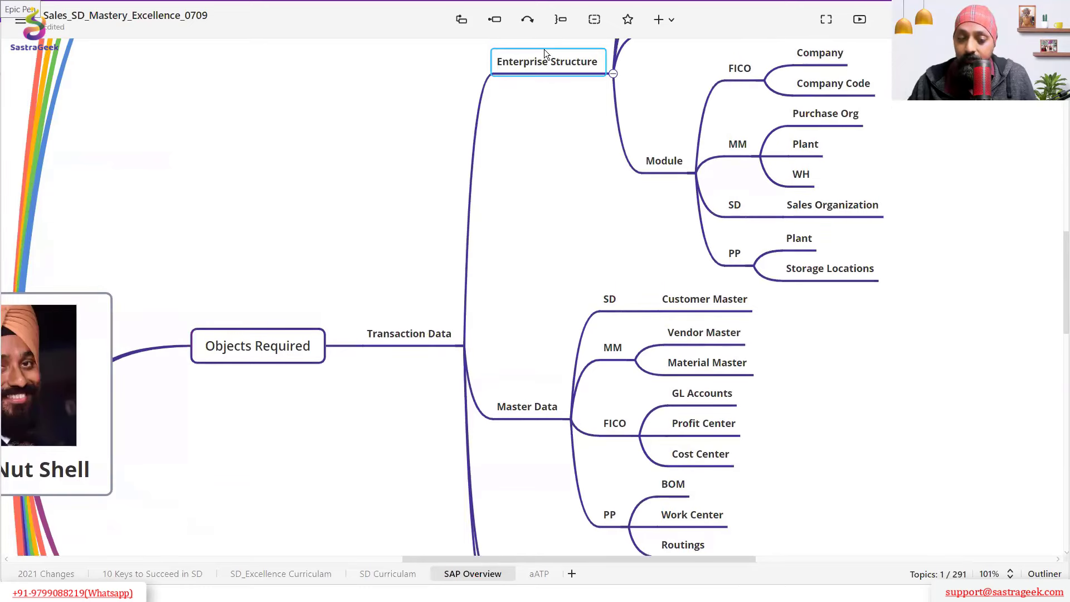
scroll(533, 71, "down", 5)
left_click(514, 129)
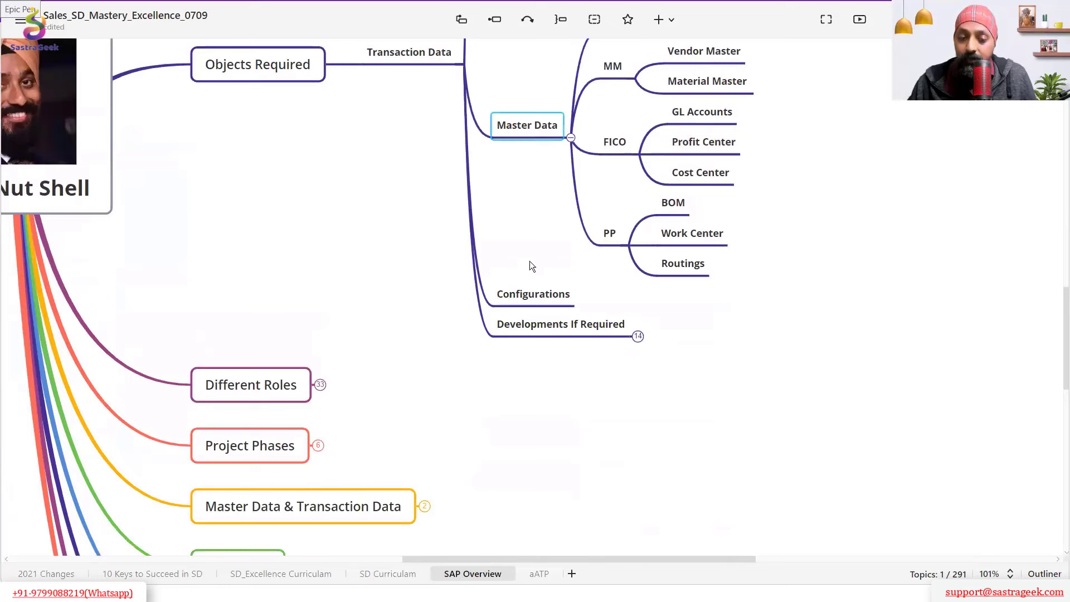
left_click(526, 294)
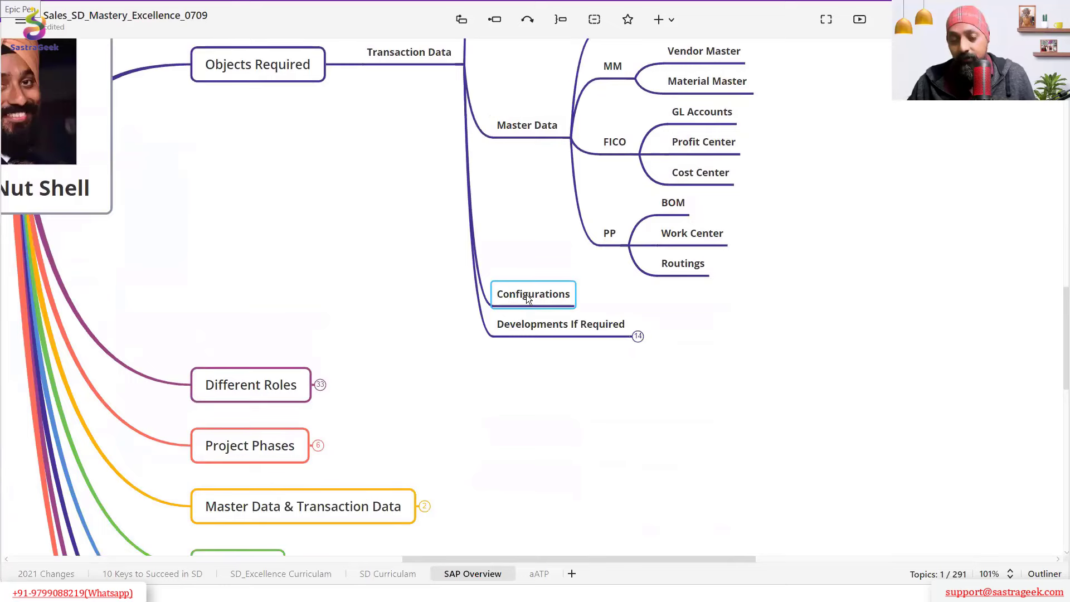
scroll(526, 294, "up", 4)
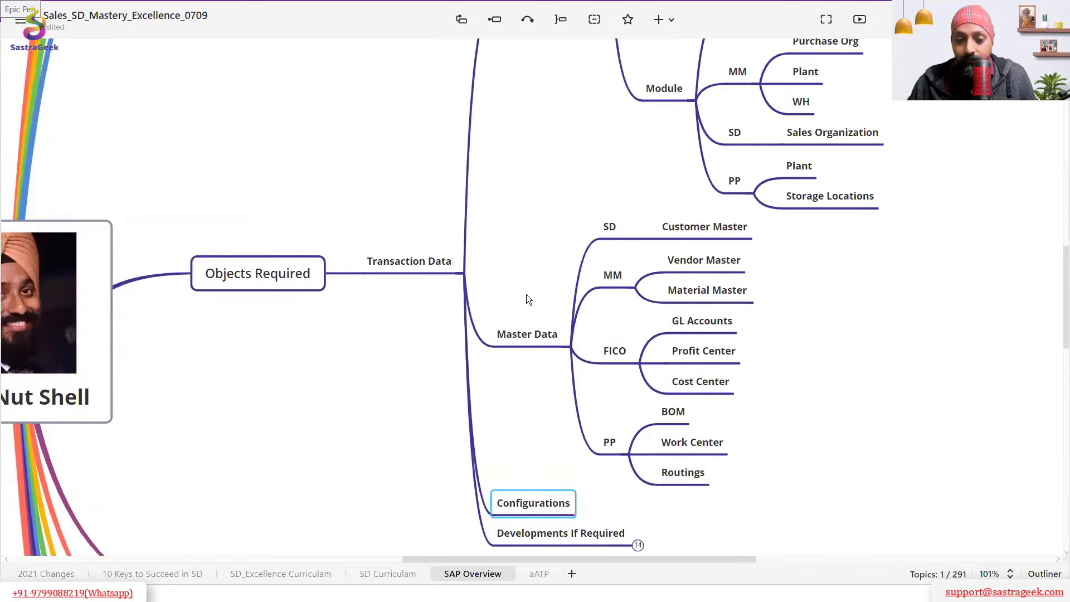
scroll(526, 300, "up", 1)
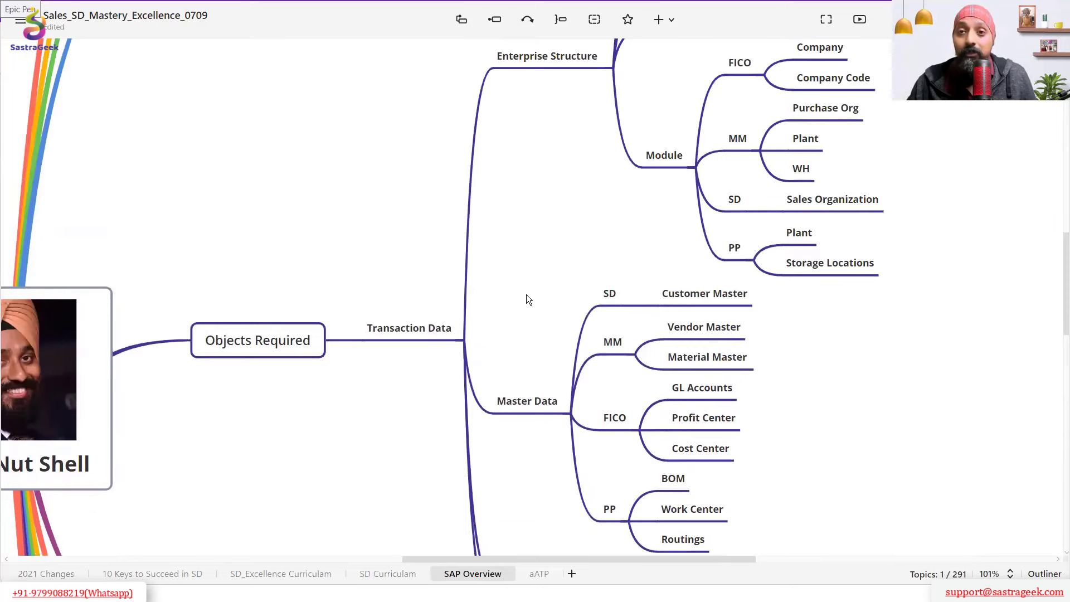
scroll(526, 294, "down", 2)
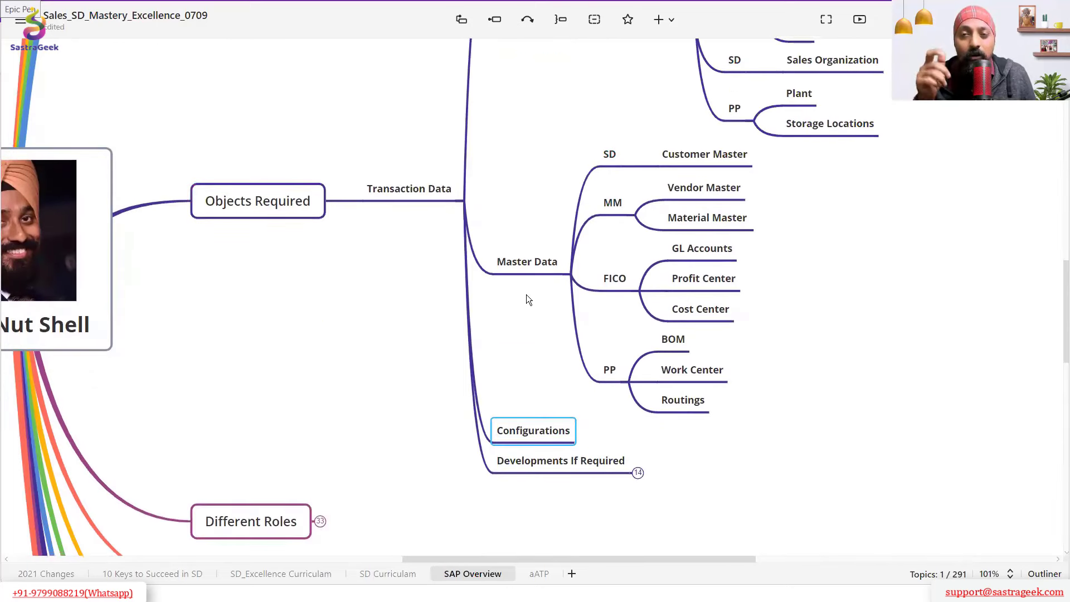